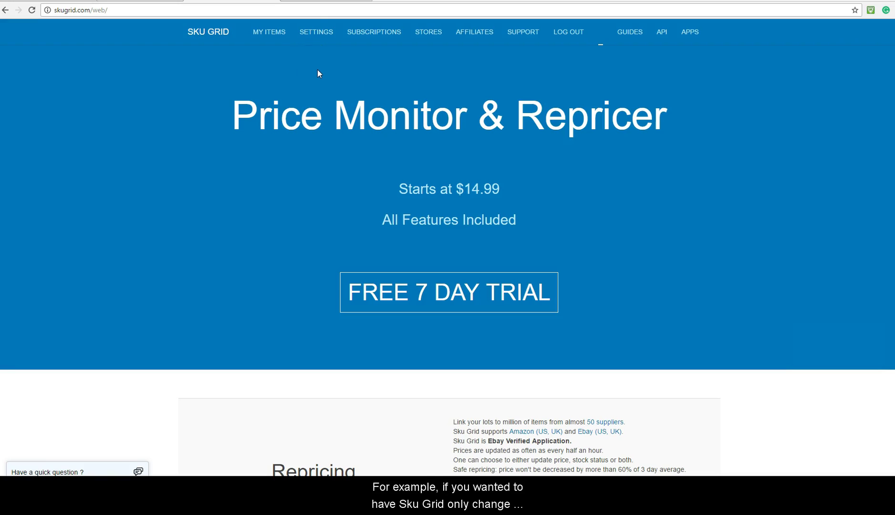
Go to Settings, then Marketplaces, and choose eBay to show its US and UK sites.
{"action": "left_click", "coordinate": [315, 32]}
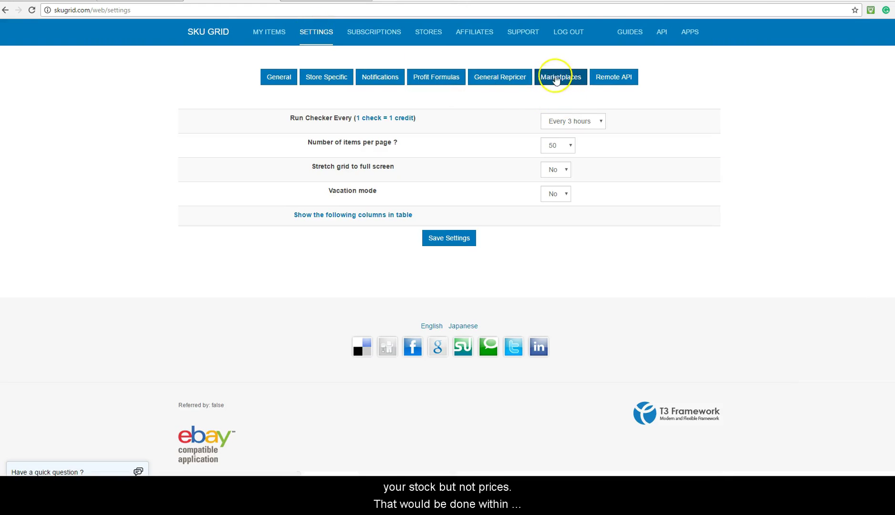
{"action": "left_click", "coordinate": [559, 78]}
{"action": "left_click", "coordinate": [429, 108]}
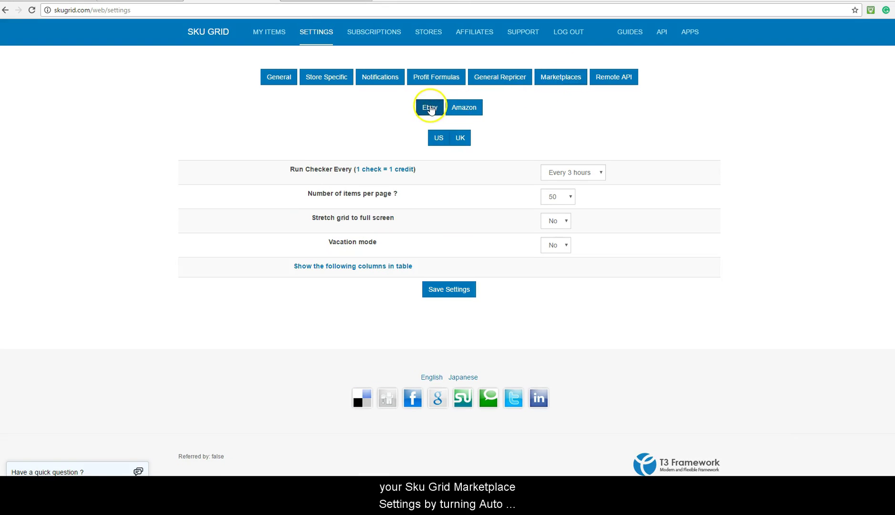
Open the eBay US site settings, showing Auto Update eBay Stock and Price set to Yes.
{"action": "left_click", "coordinate": [438, 137]}
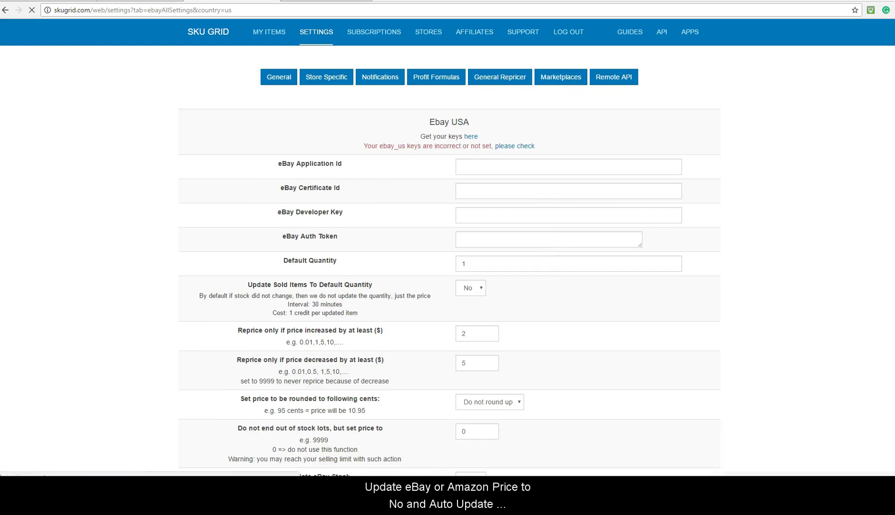
{"action": "scroll", "coordinate": [448, 280], "scroll_direction": "down", "scroll_amount": 5}
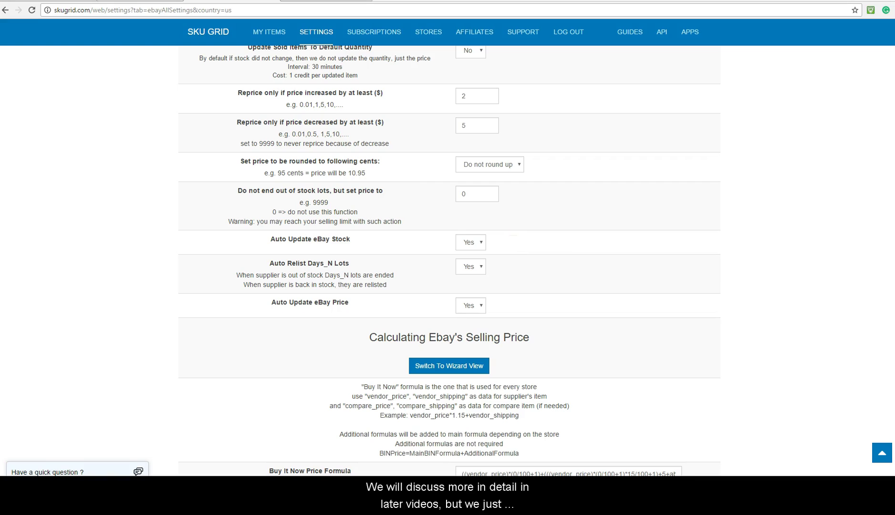
Use the SKU GRID logo to return to the Price Monitor & Repricer home page.
{"action": "left_click", "coordinate": [209, 32]}
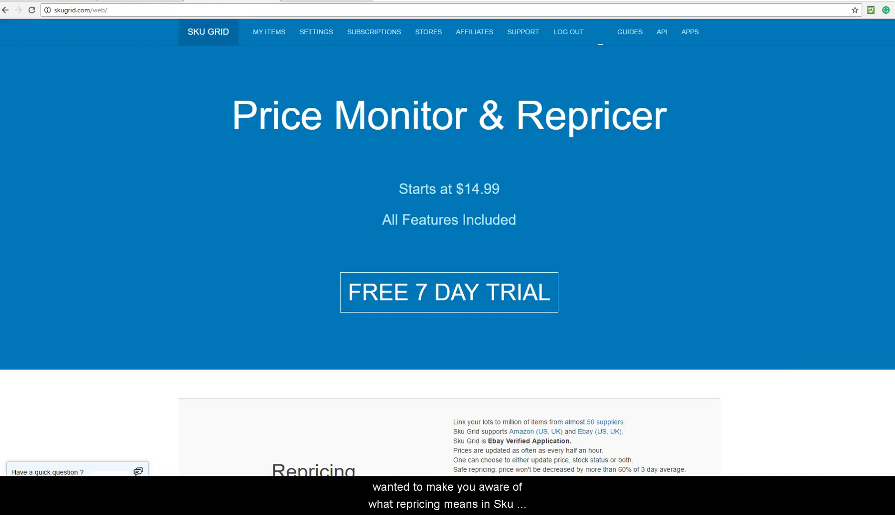